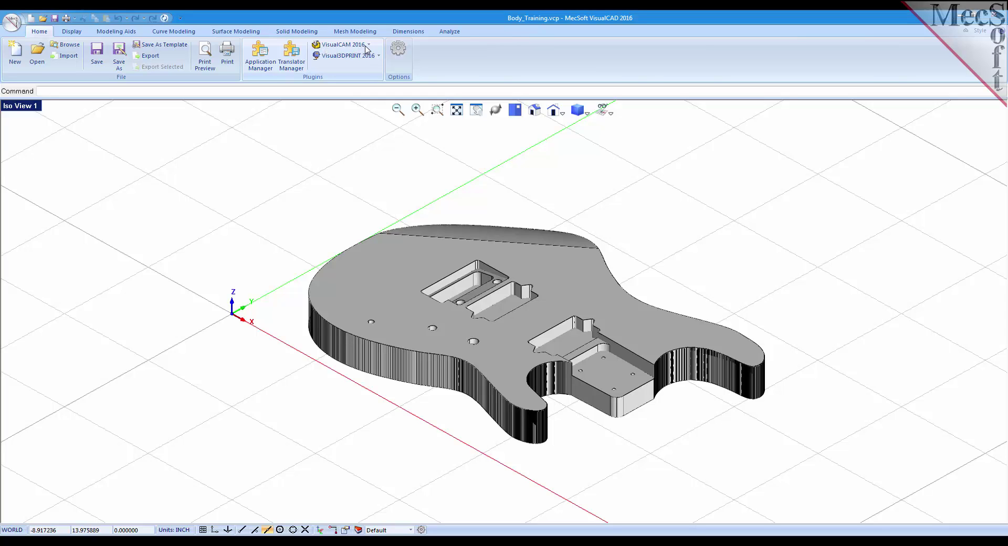
Glance at the plug-ins manager, then show VisualCAM 2016's Learning Resources with Mill, Turn, Nest and Art help.
{"action": "left_click", "coordinate": [260, 66]}
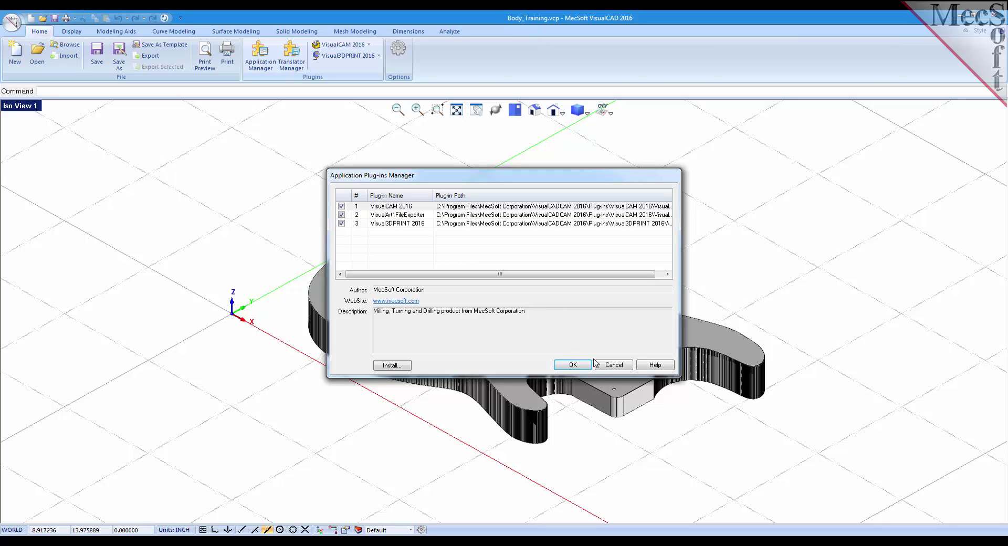
{"action": "left_click", "coordinate": [614, 366]}
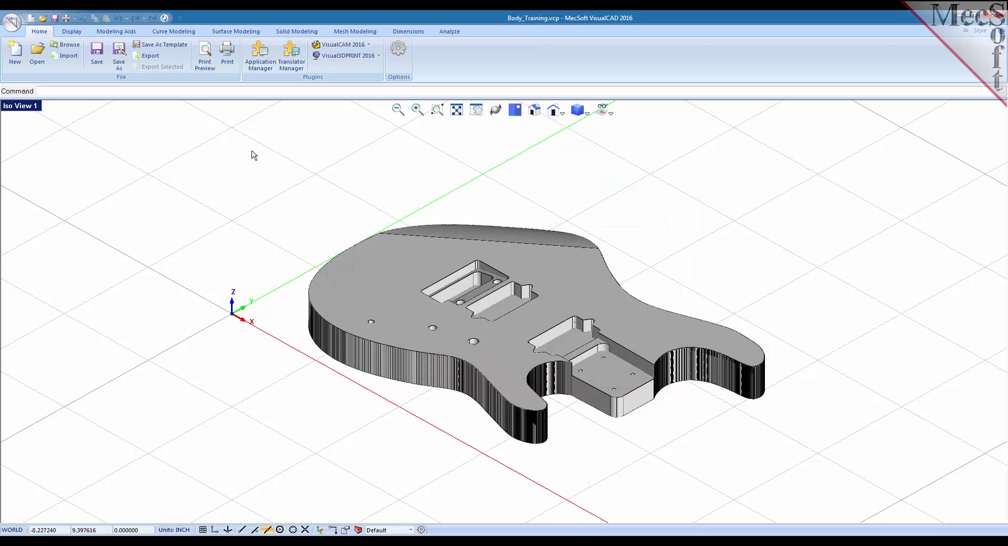
{"action": "left_click", "coordinate": [370, 45]}
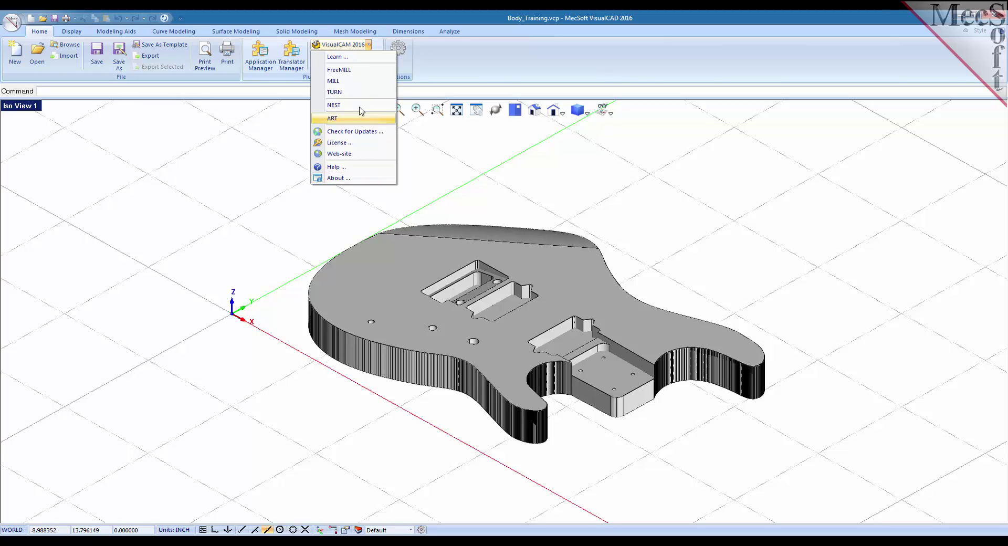
{"action": "left_click", "coordinate": [357, 58]}
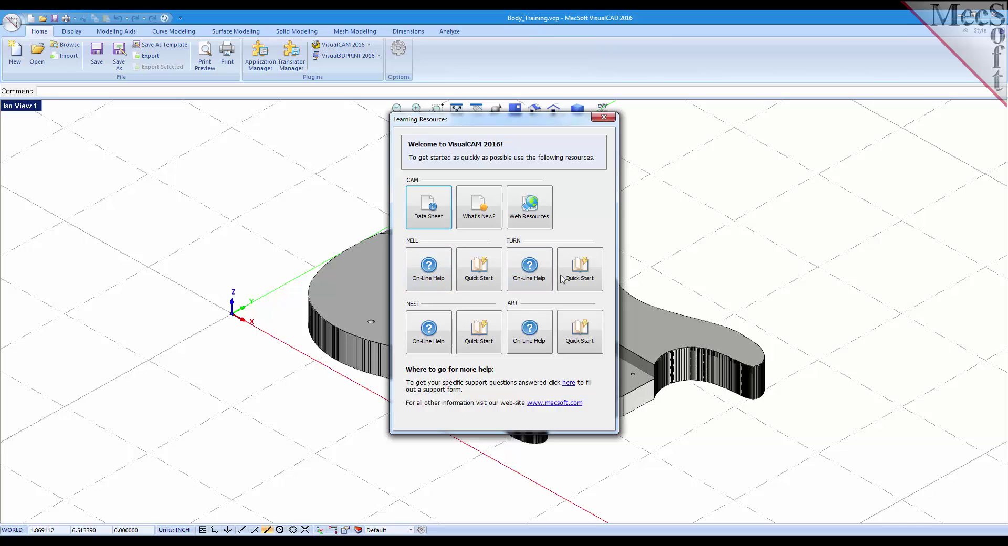
Dismiss Learning Resources and reopen the VisualCAM 2016 menu listing MILL and the other modules.
{"action": "left_click", "coordinate": [603, 117]}
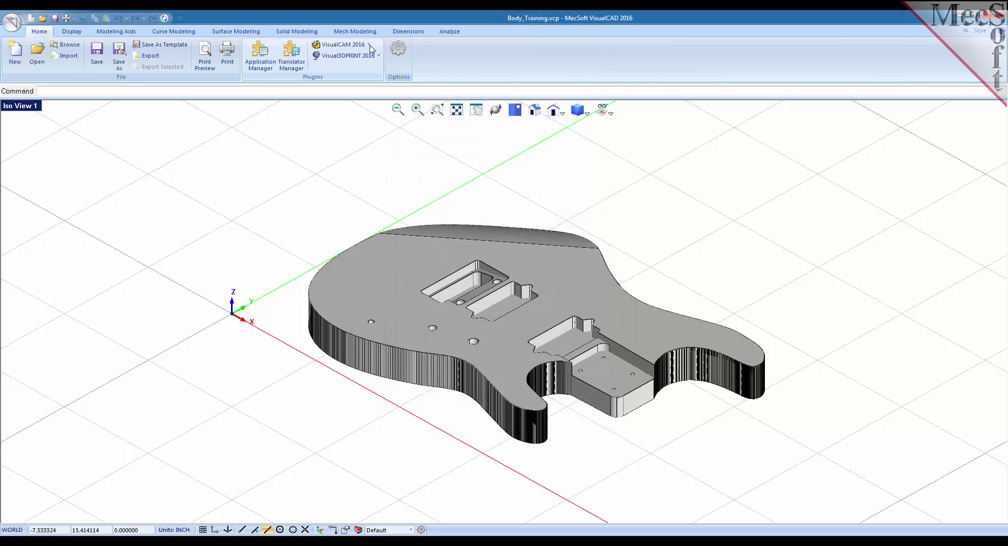
{"action": "left_click", "coordinate": [369, 46]}
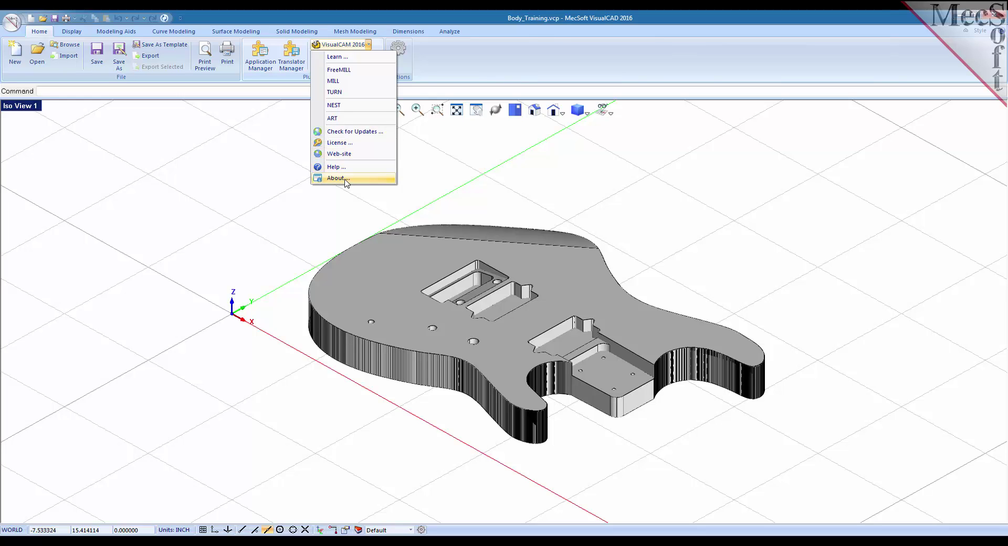
Load VisualCAM MILL, then resize and re-dock the Machining Objects and Machining Browser panels.
{"action": "left_click", "coordinate": [345, 82]}
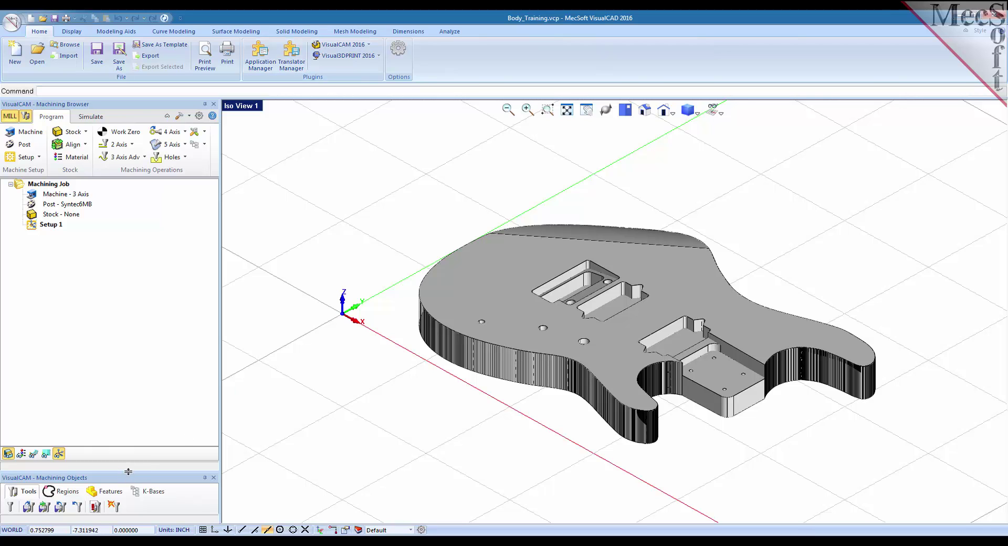
{"action": "left_click_drag", "start_coordinate": [128, 471], "coordinate": [129, 379]}
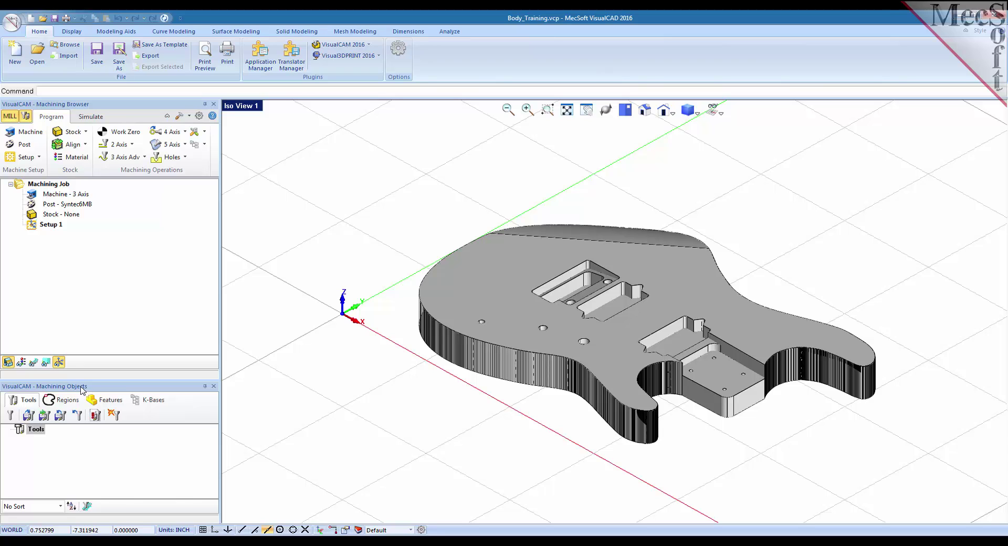
{"action": "left_click_drag", "start_coordinate": [81, 388], "coordinate": [112, 335]}
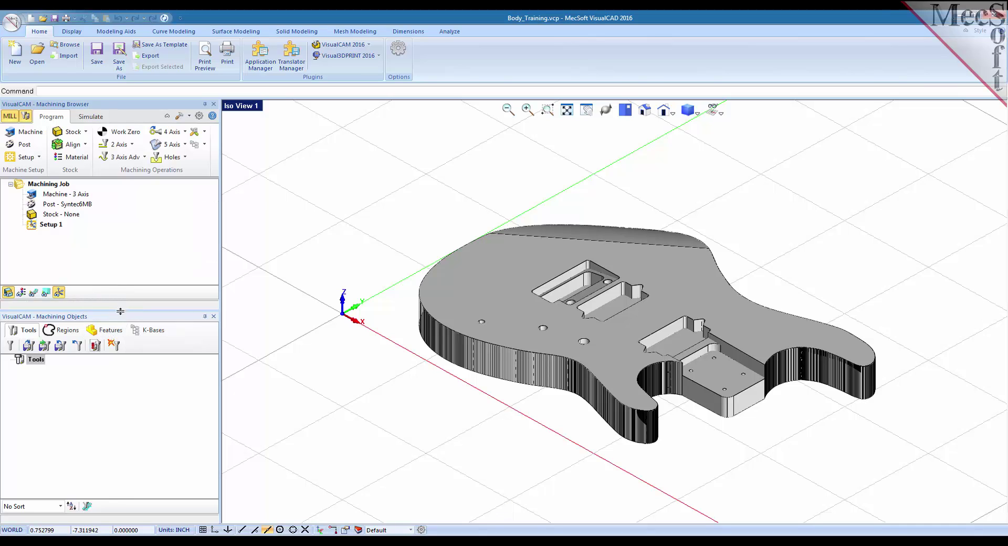
{"action": "left_click_drag", "start_coordinate": [120, 310], "coordinate": [119, 371]}
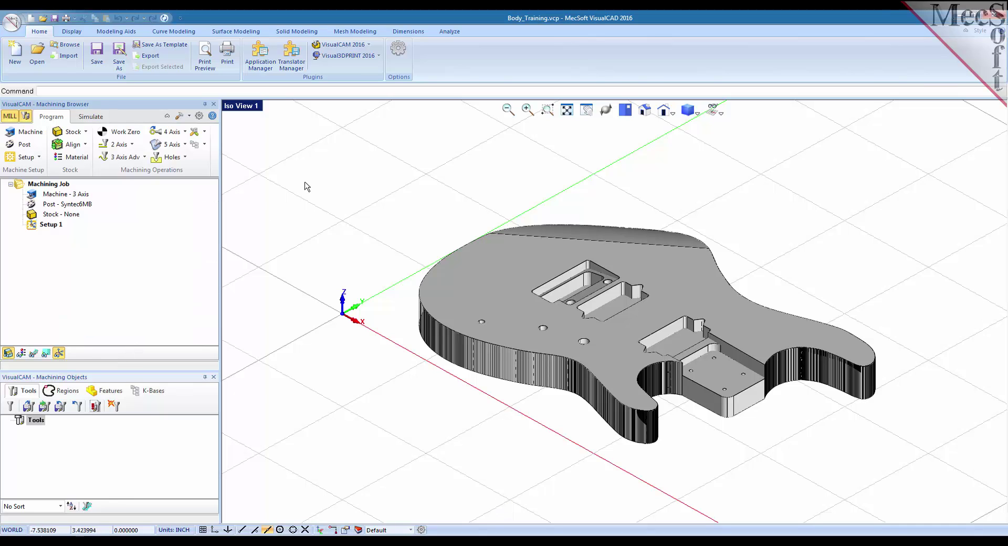
{"action": "left_click", "coordinate": [11, 117]}
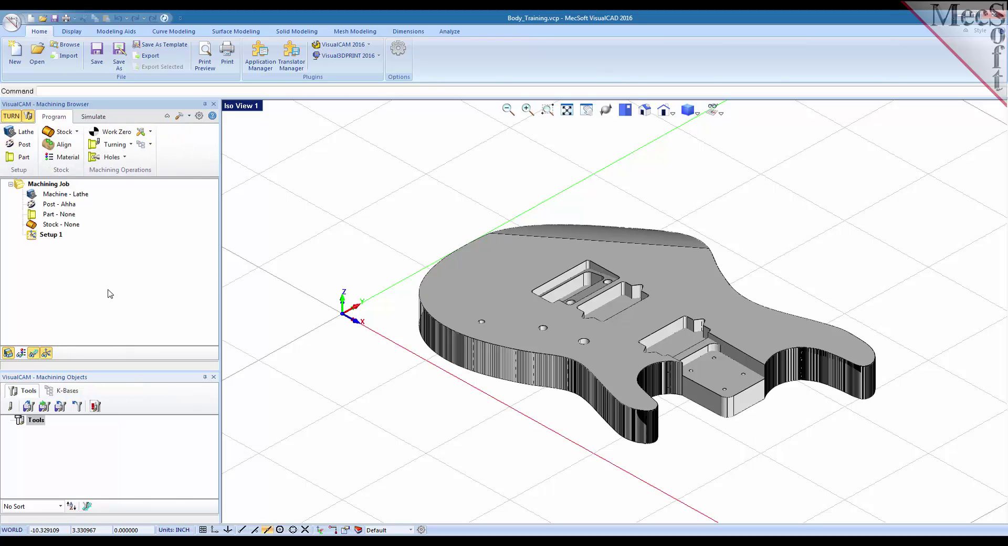
{"action": "left_click", "coordinate": [11, 117]}
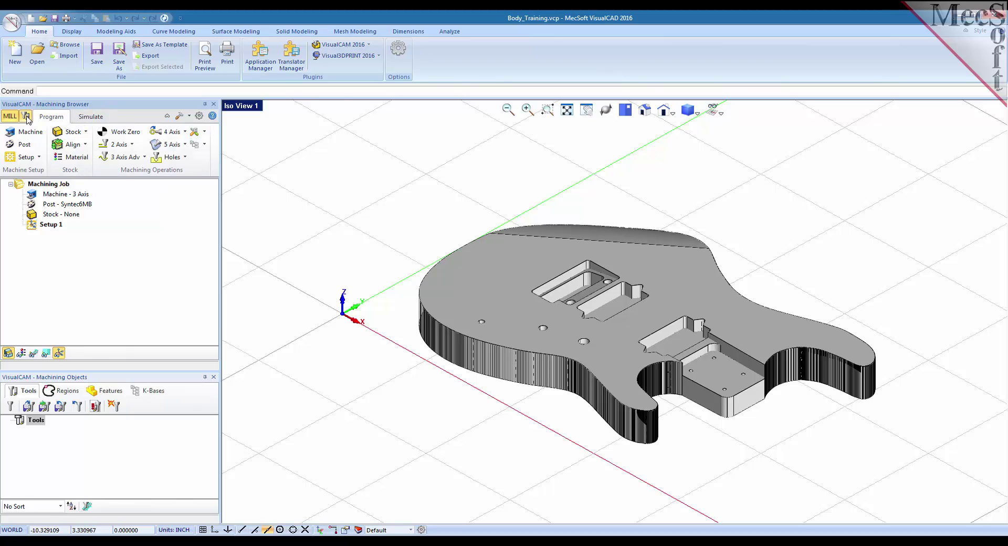
{"action": "left_click", "coordinate": [26, 117]}
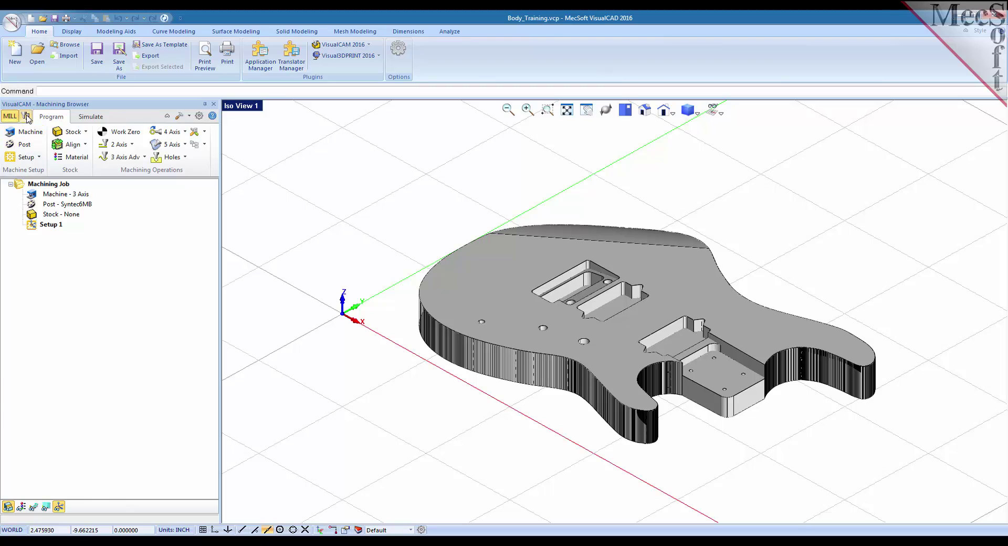
{"action": "left_click", "coordinate": [27, 116]}
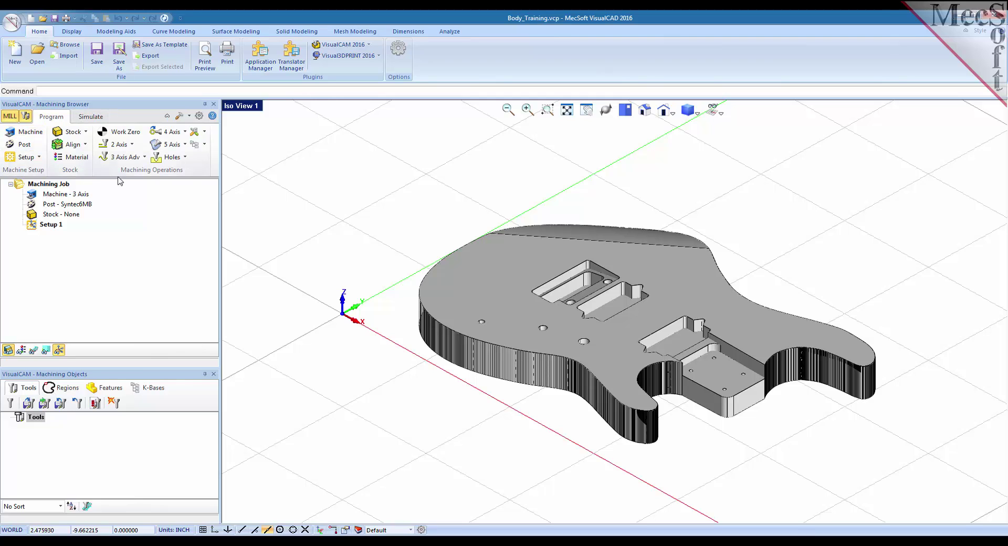
{"action": "left_click", "coordinate": [91, 118]}
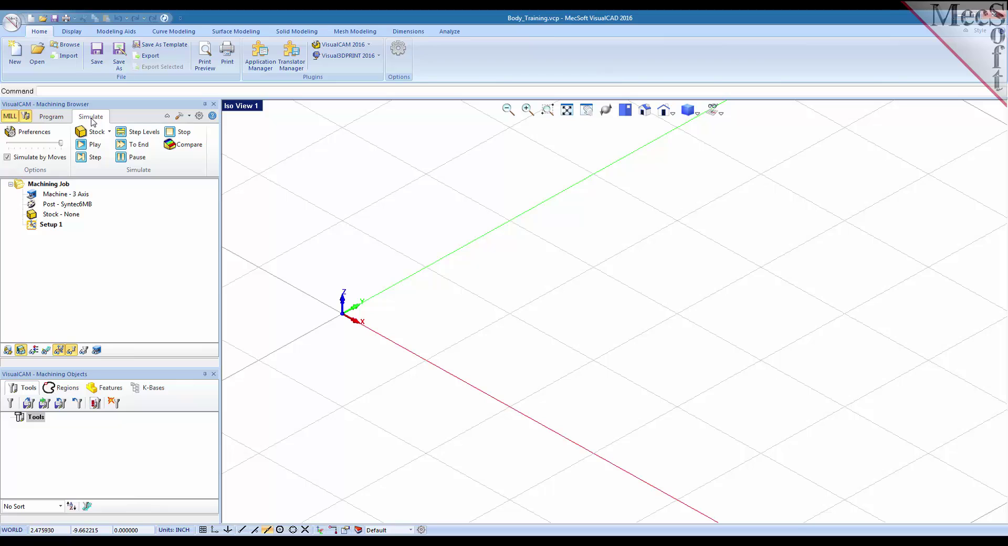
{"action": "left_click", "coordinate": [53, 119]}
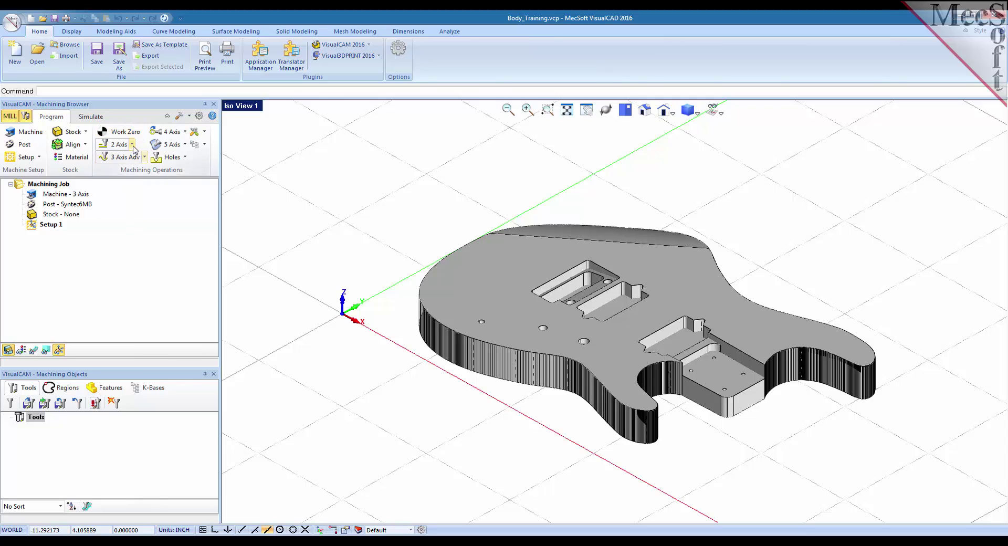
{"action": "left_click", "coordinate": [120, 144]}
{"action": "left_click", "coordinate": [99, 259]}
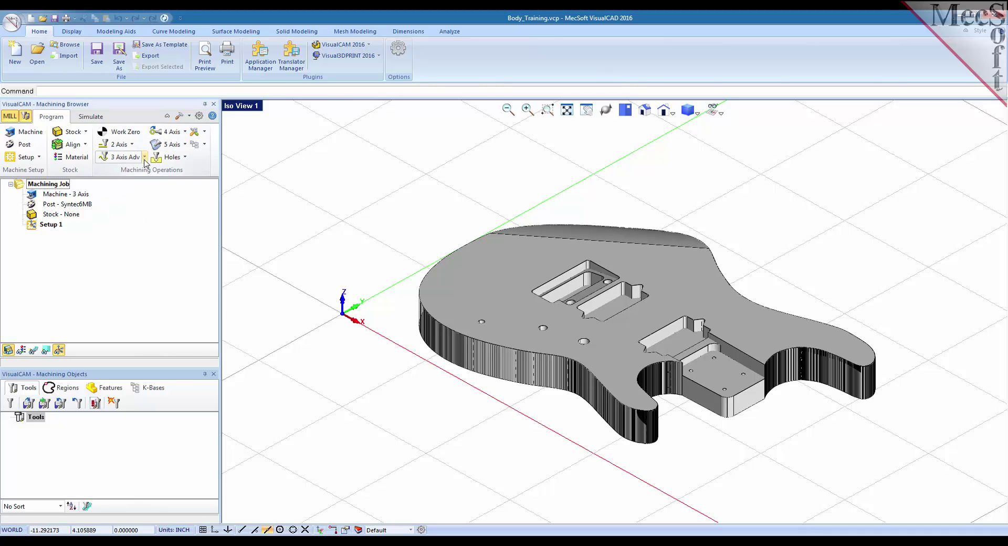
{"action": "left_click", "coordinate": [125, 156]}
{"action": "left_click", "coordinate": [87, 272]}
{"action": "left_click", "coordinate": [169, 131]}
{"action": "left_click", "coordinate": [138, 221]}
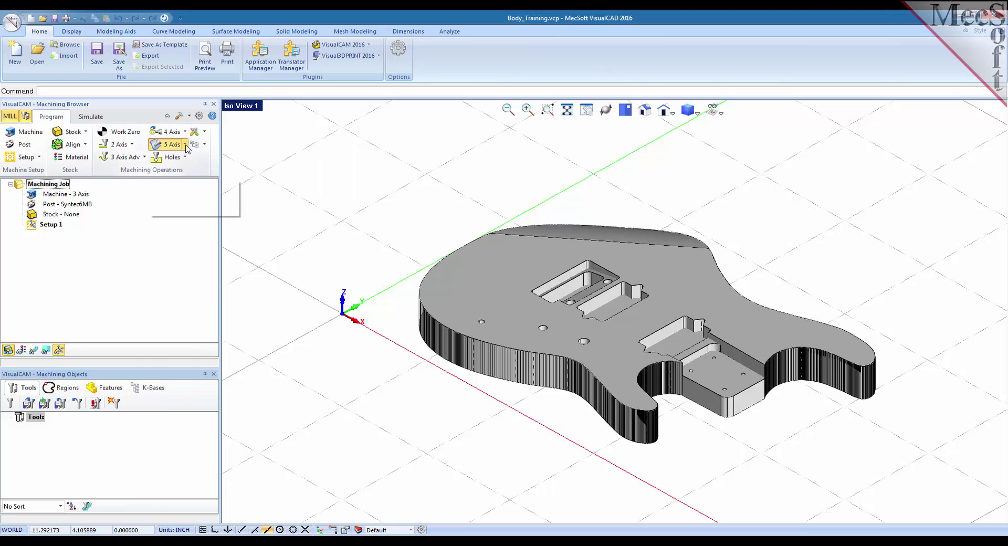
{"action": "left_click", "coordinate": [169, 144]}
{"action": "left_click", "coordinate": [141, 207]}
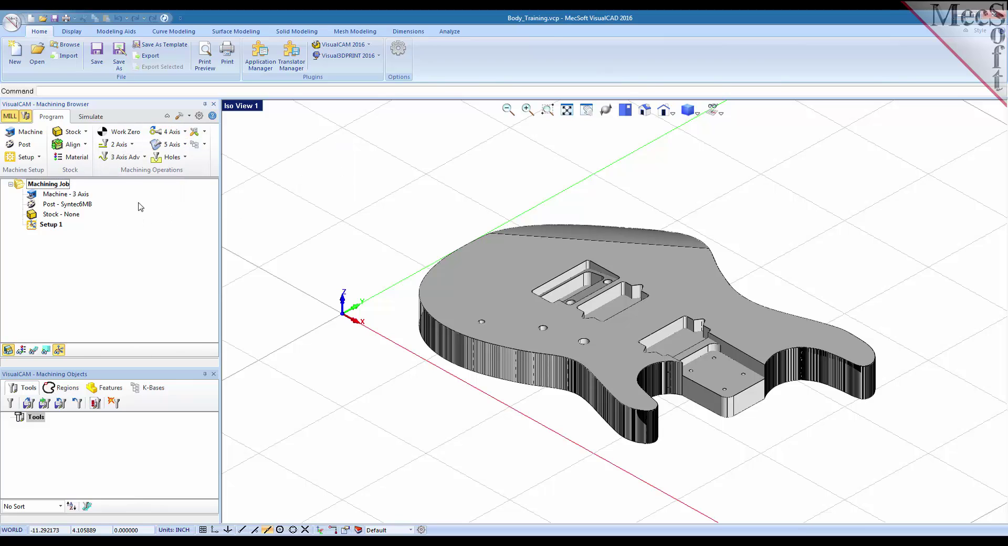
{"action": "left_click", "coordinate": [171, 157]}
{"action": "left_click", "coordinate": [120, 248]}
{"action": "left_click", "coordinate": [205, 132]}
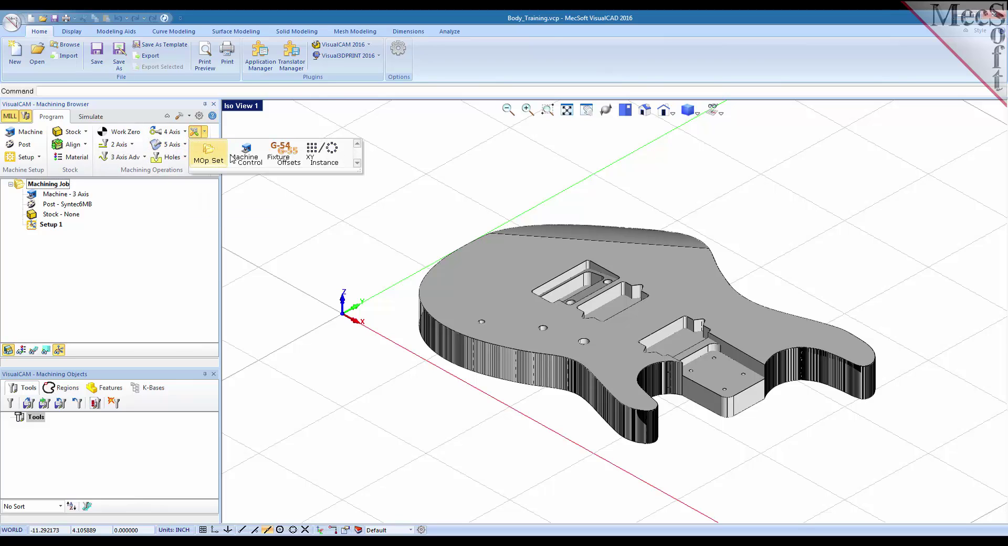
{"action": "left_click", "coordinate": [179, 241]}
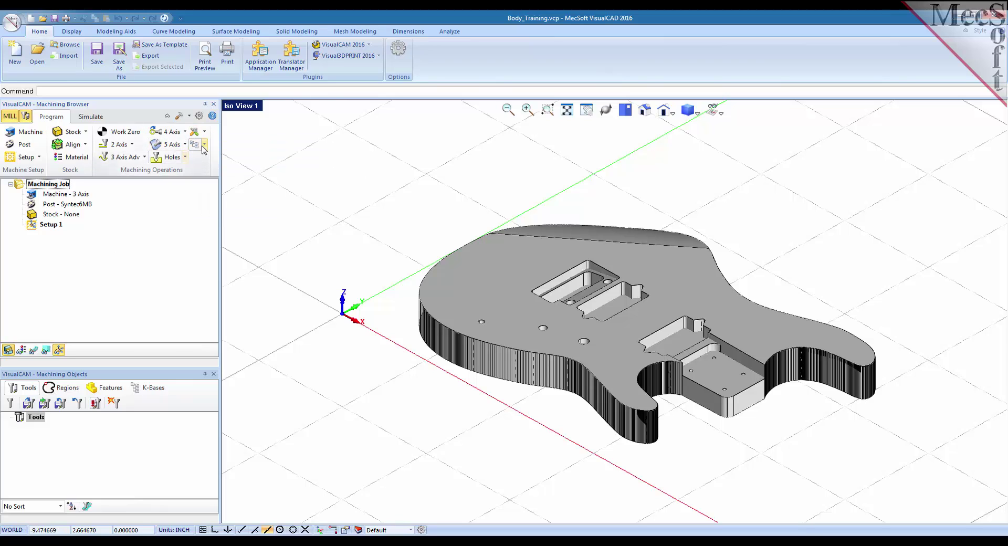
{"action": "left_click", "coordinate": [204, 145]}
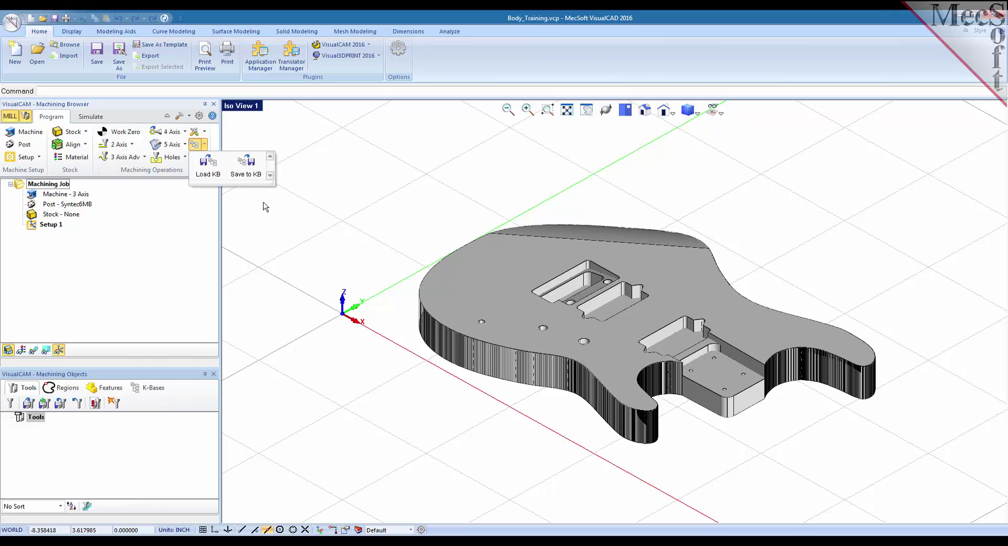
{"action": "left_click", "coordinate": [176, 235]}
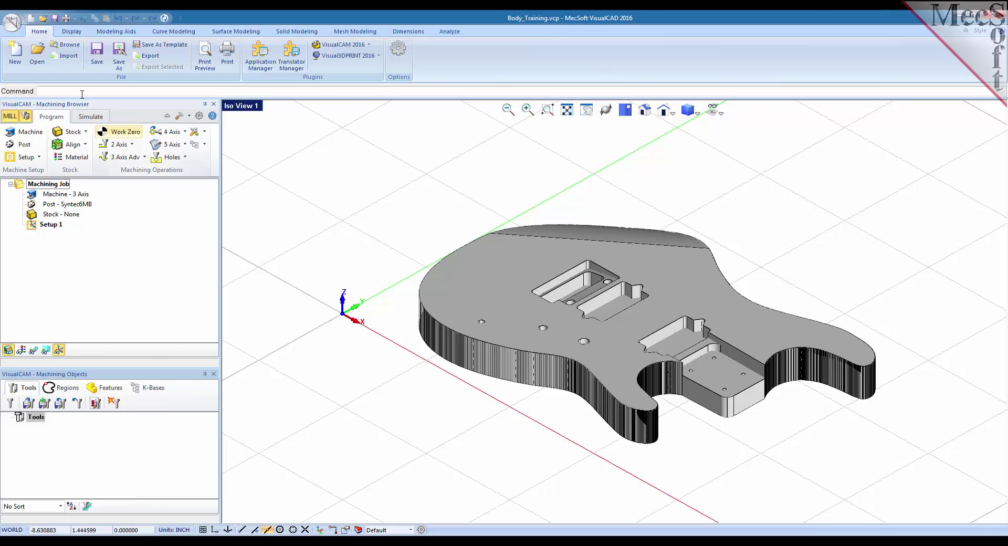
{"action": "left_click", "coordinate": [91, 117]}
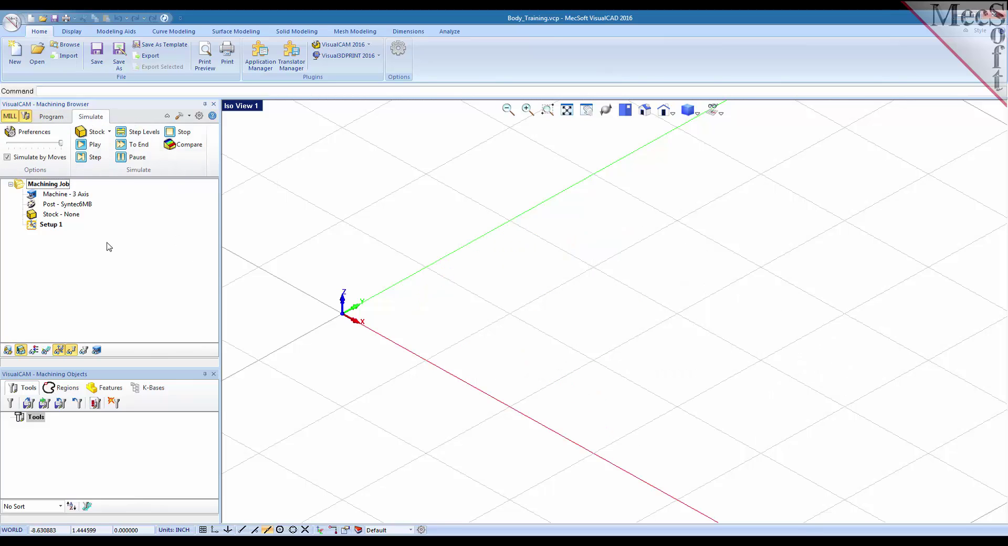
{"action": "left_click", "coordinate": [32, 134]}
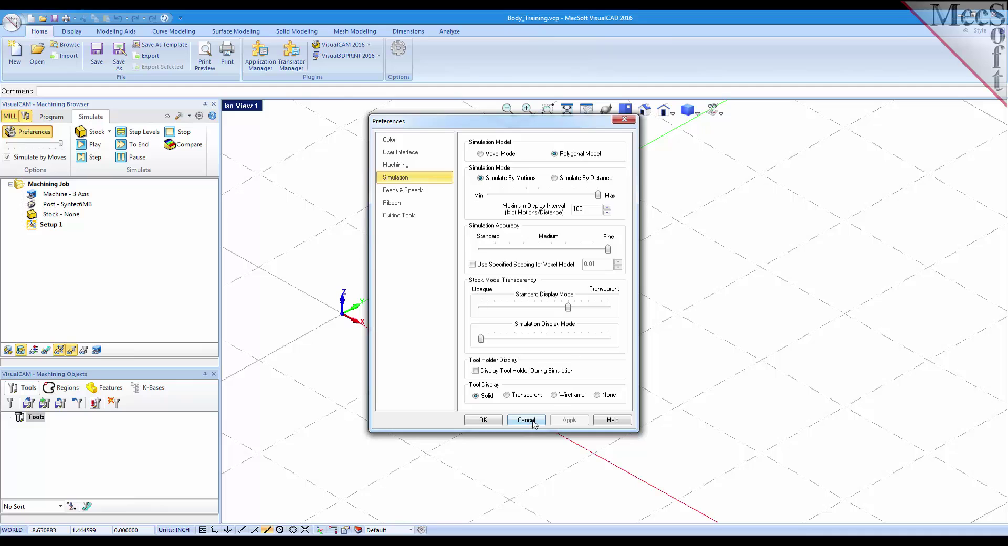
{"action": "left_click", "coordinate": [526, 420]}
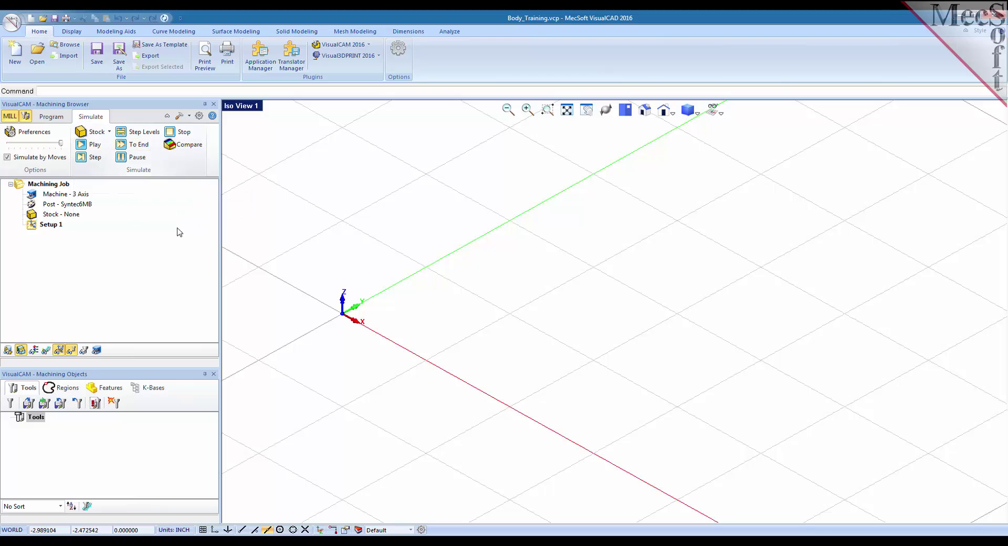
{"action": "left_click", "coordinate": [51, 116]}
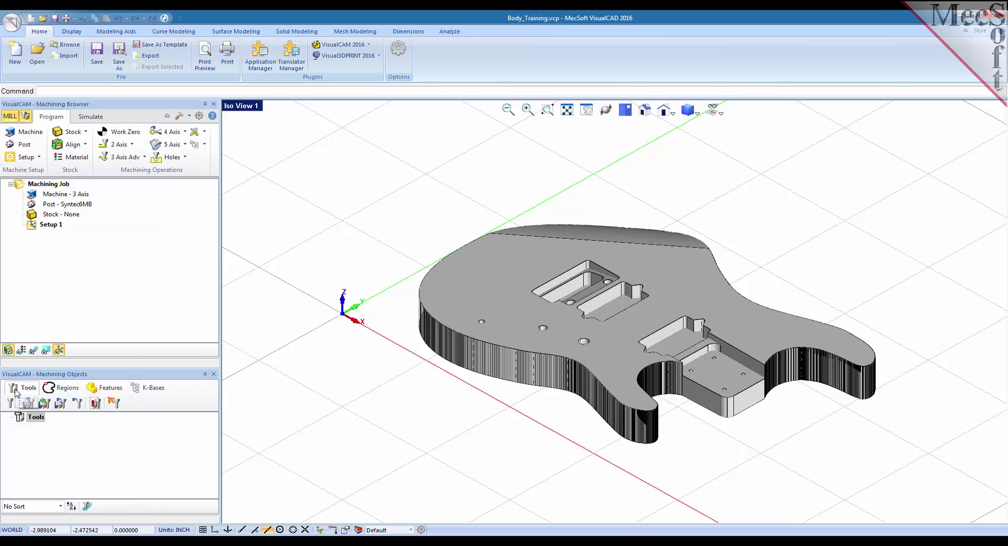
{"action": "left_click", "coordinate": [68, 389]}
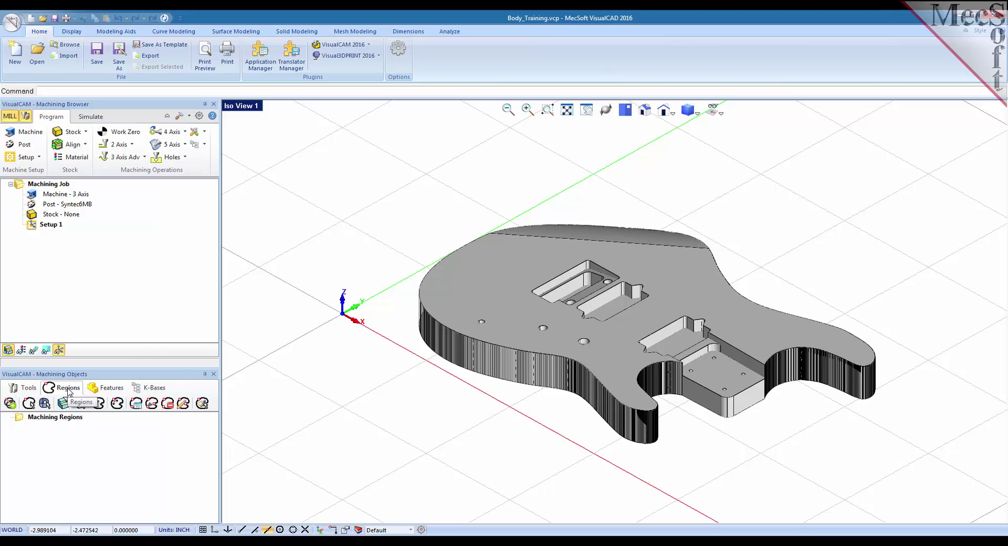
{"action": "left_click", "coordinate": [110, 390]}
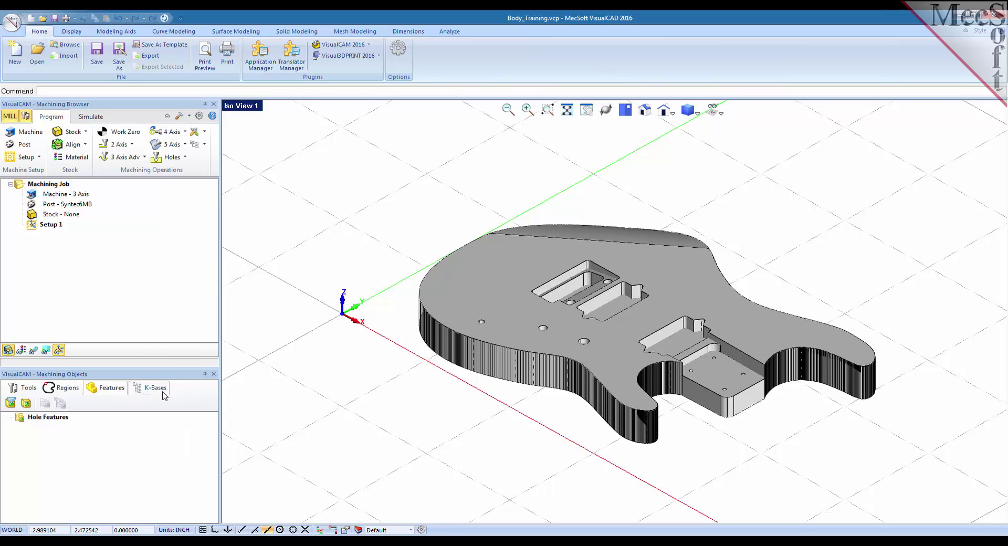
{"action": "left_click", "coordinate": [165, 393]}
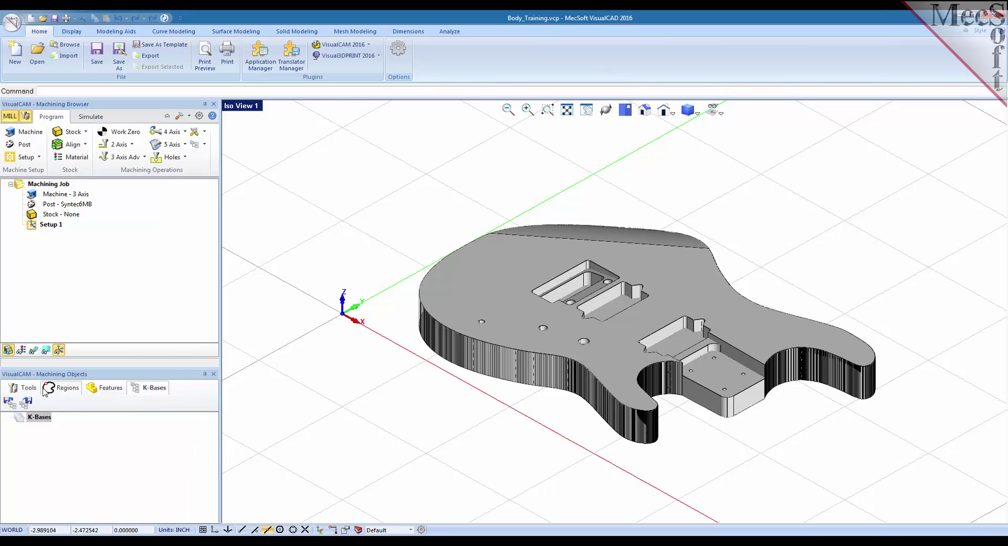
{"action": "left_click", "coordinate": [27, 389]}
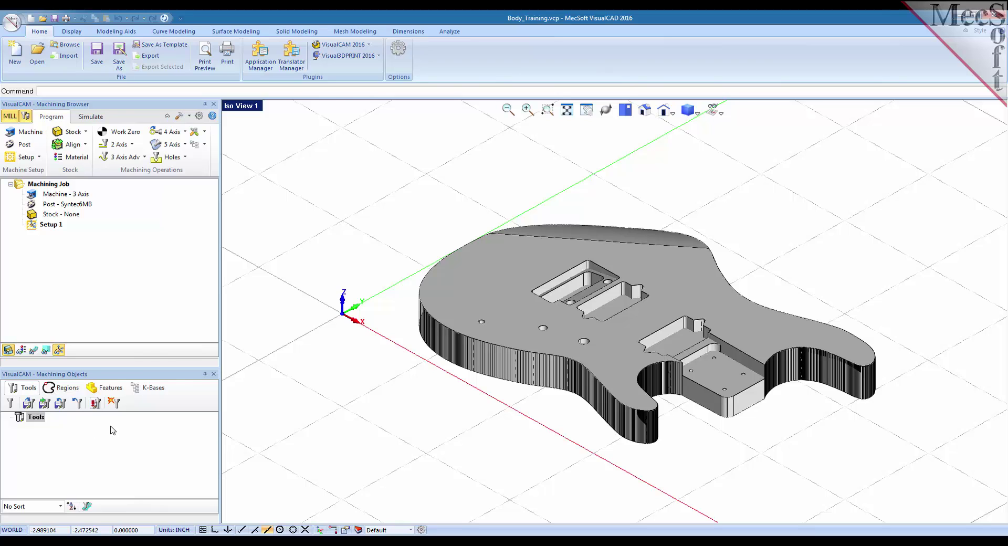
{"action": "left_click", "coordinate": [65, 389]}
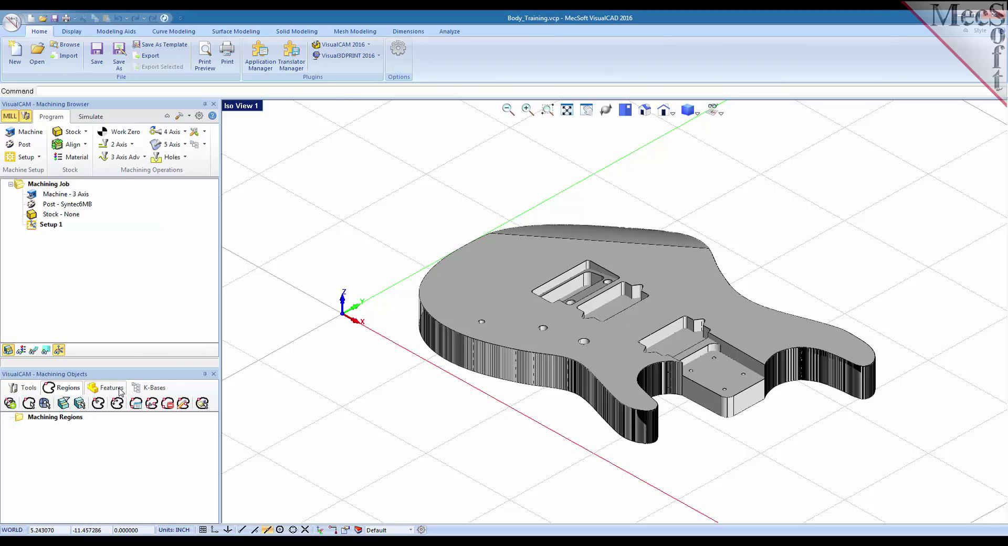
{"action": "left_click", "coordinate": [120, 392]}
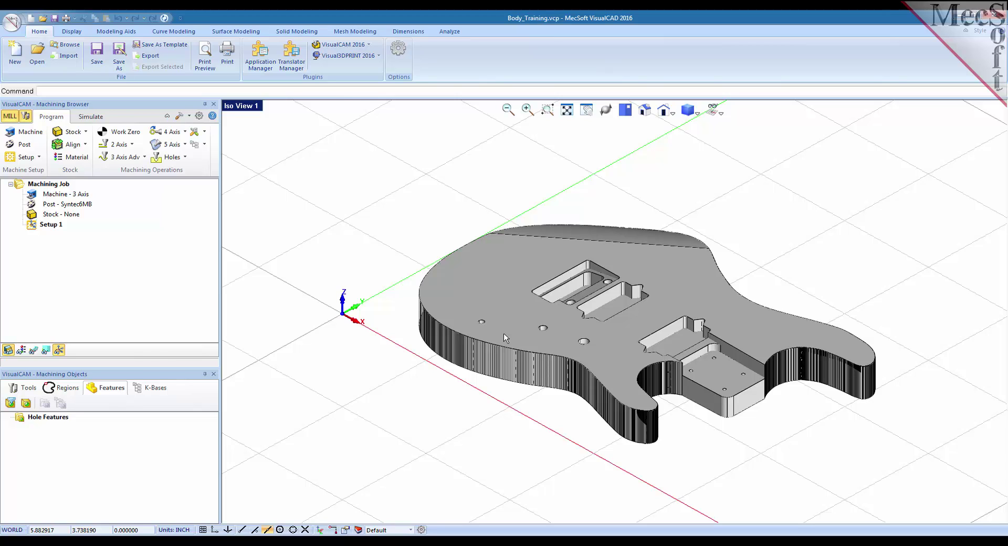
{"action": "left_click", "coordinate": [156, 389]}
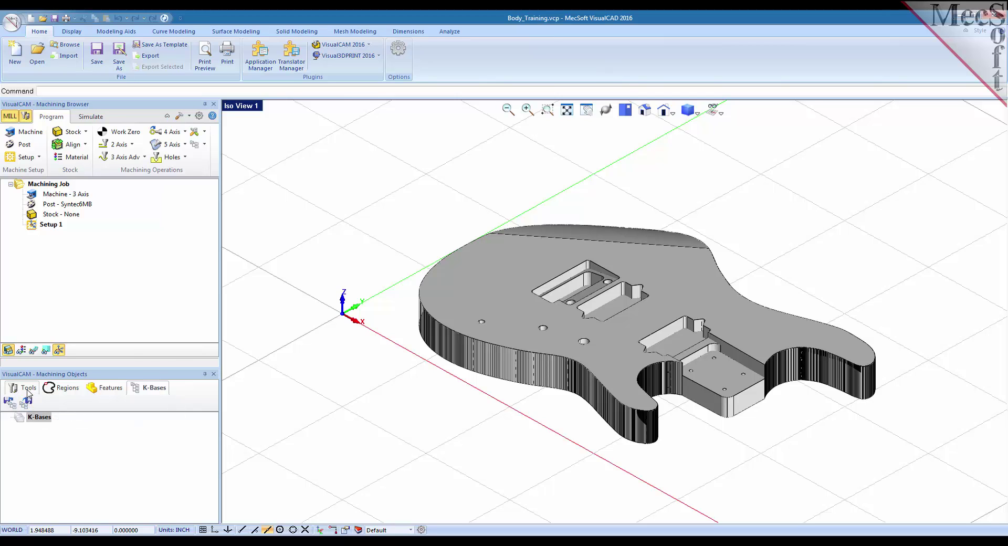
{"action": "left_click", "coordinate": [25, 388]}
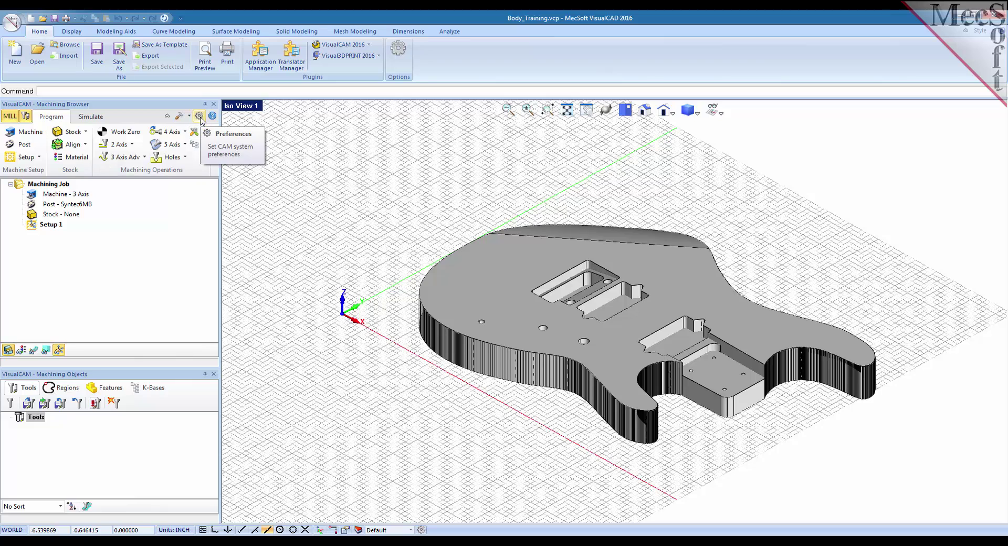
{"action": "left_click", "coordinate": [200, 117]}
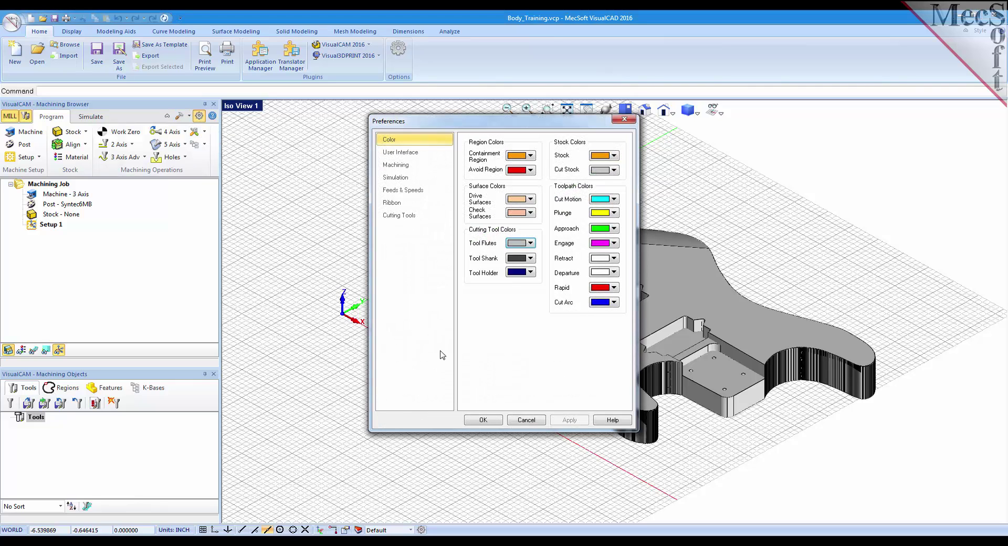
{"action": "left_click", "coordinate": [405, 156]}
{"action": "left_click", "coordinate": [402, 166]}
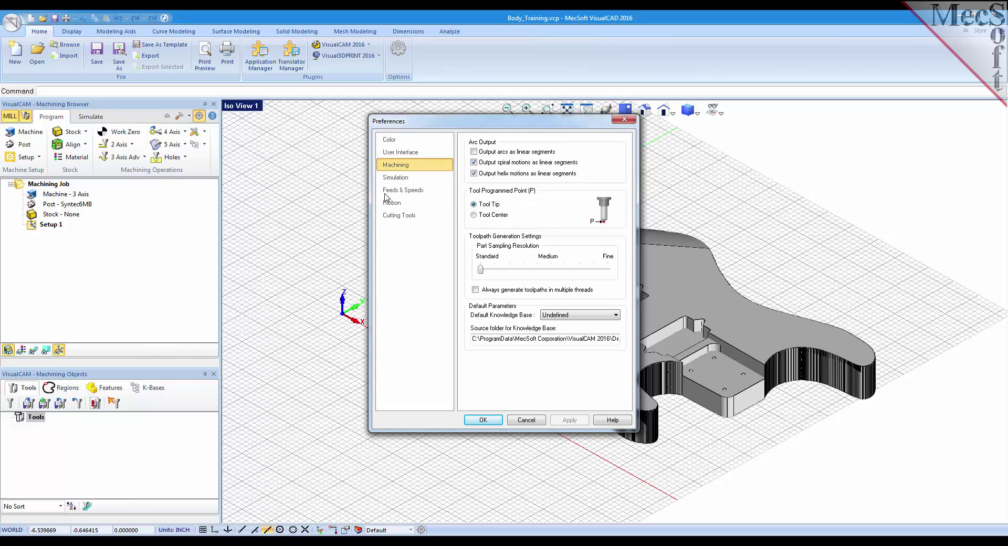
{"action": "left_click", "coordinate": [397, 177]}
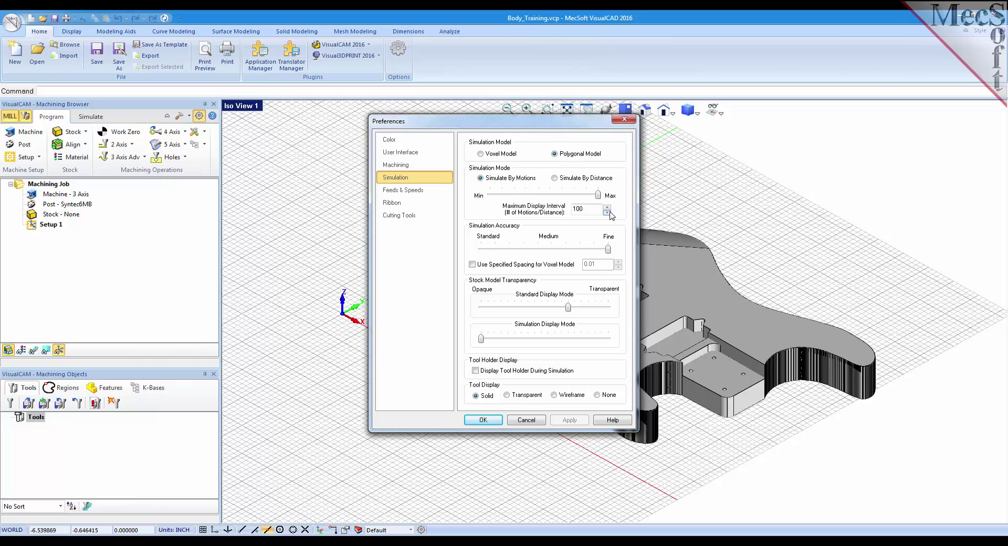
{"action": "left_click", "coordinate": [412, 190]}
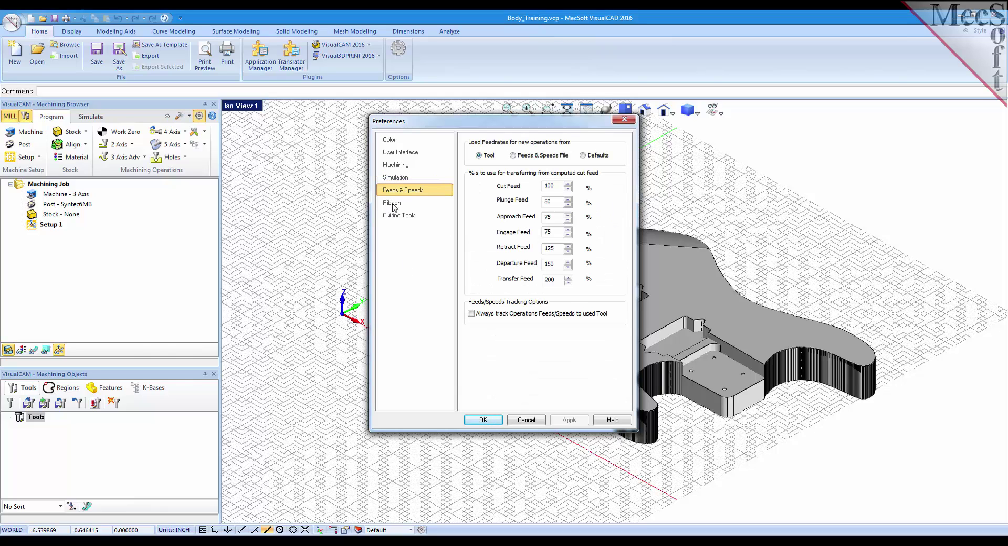
{"action": "left_click", "coordinate": [401, 216]}
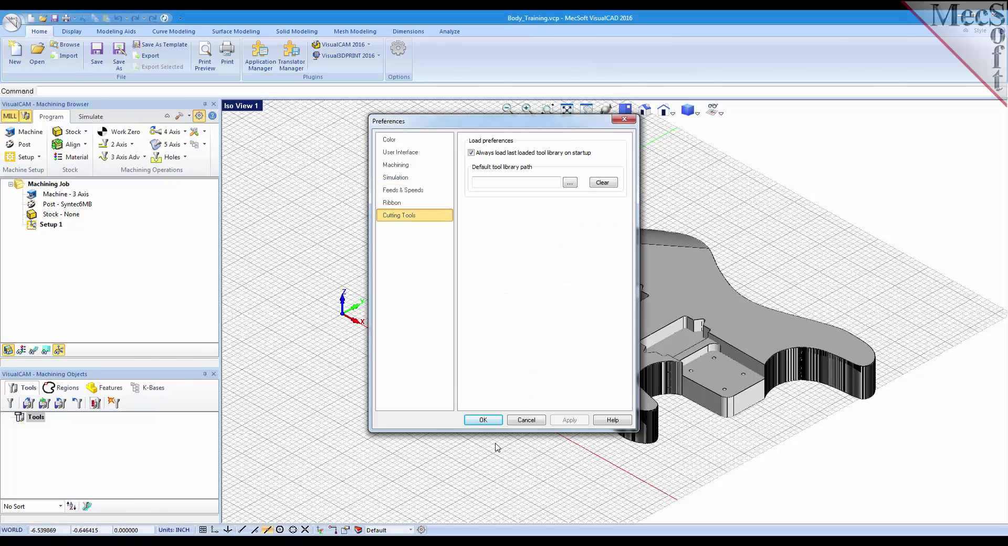
{"action": "left_click", "coordinate": [526, 420]}
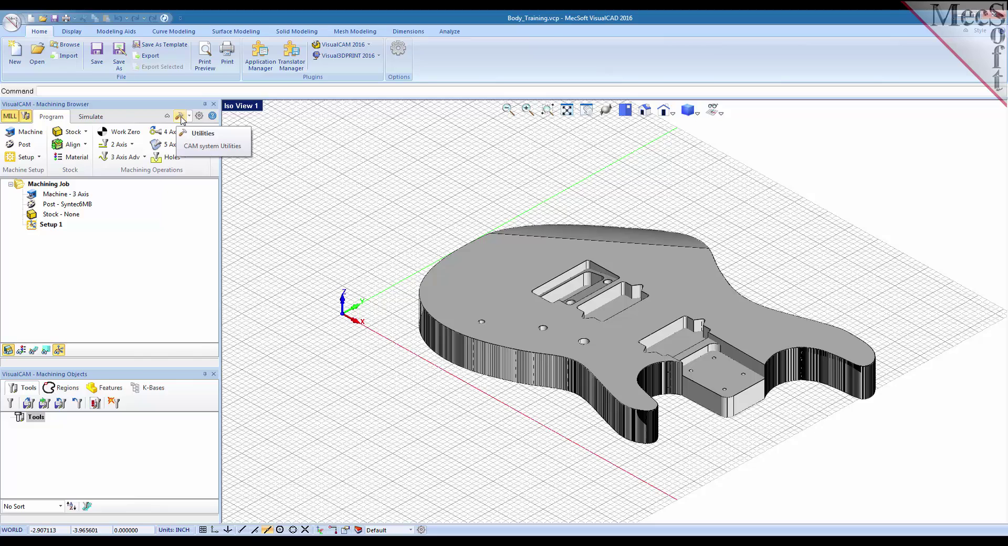
{"action": "left_click", "coordinate": [189, 116]}
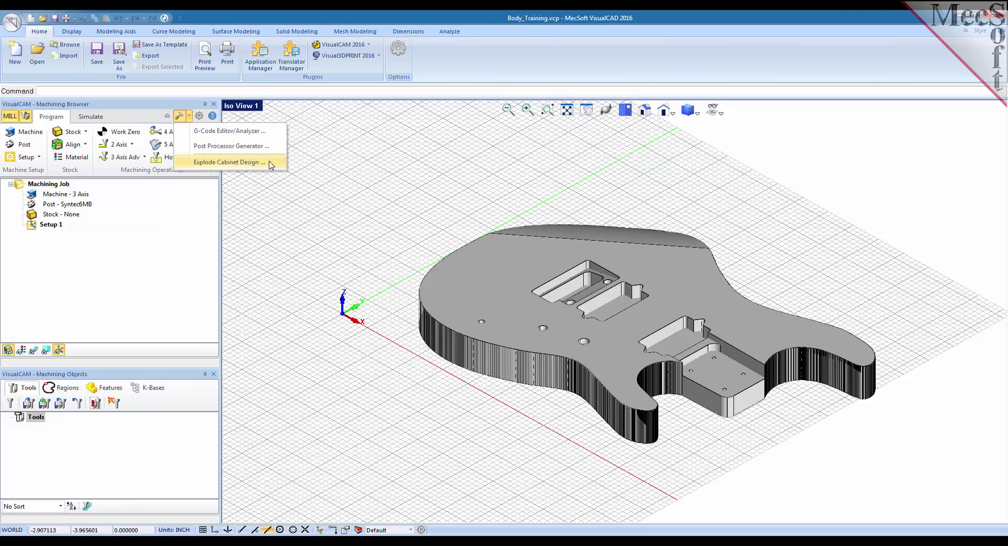
{"action": "left_click", "coordinate": [165, 230]}
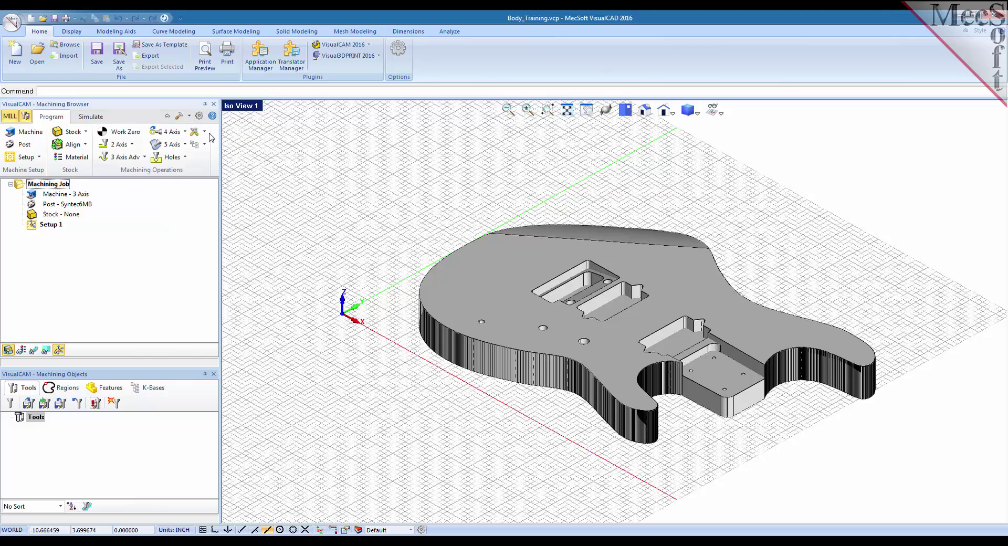